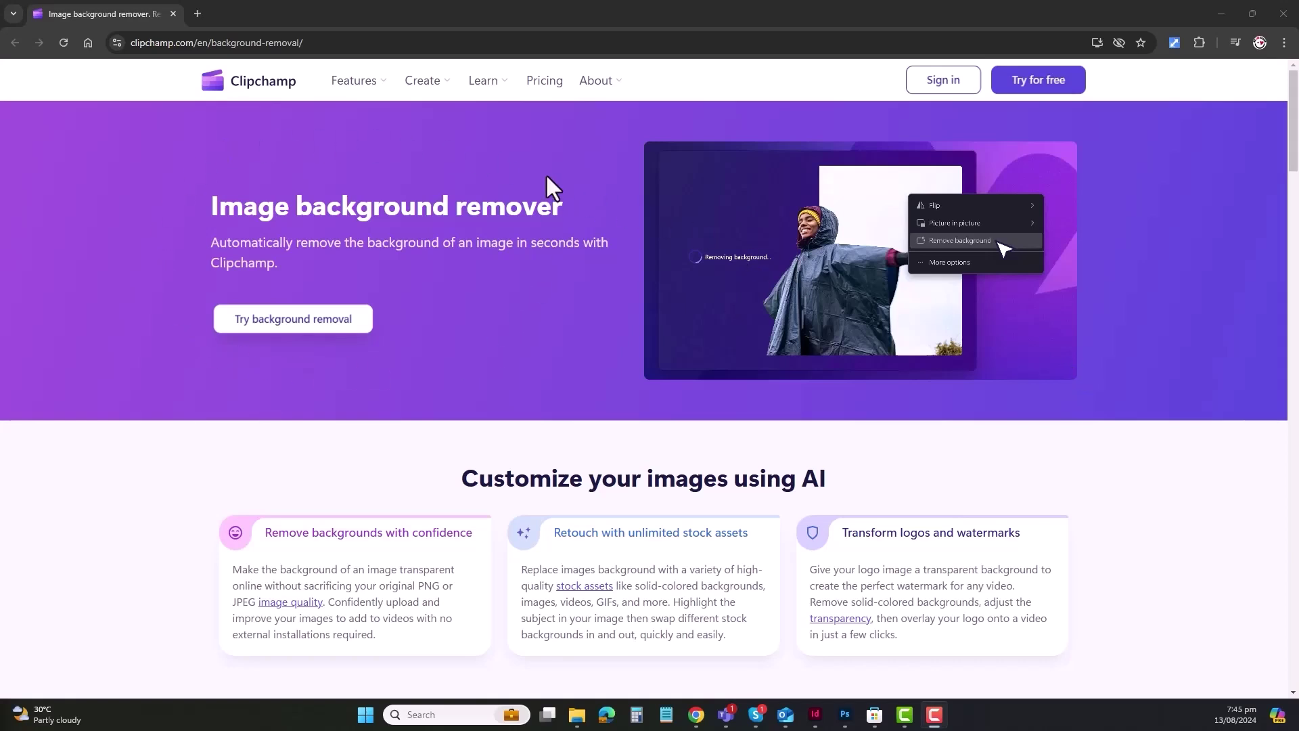
- Scroll down the image background remover page to the Frequently asked questions section
{"action": "scroll", "coordinate": [1162, 352], "scroll_direction": "down", "scroll_amount": 4}
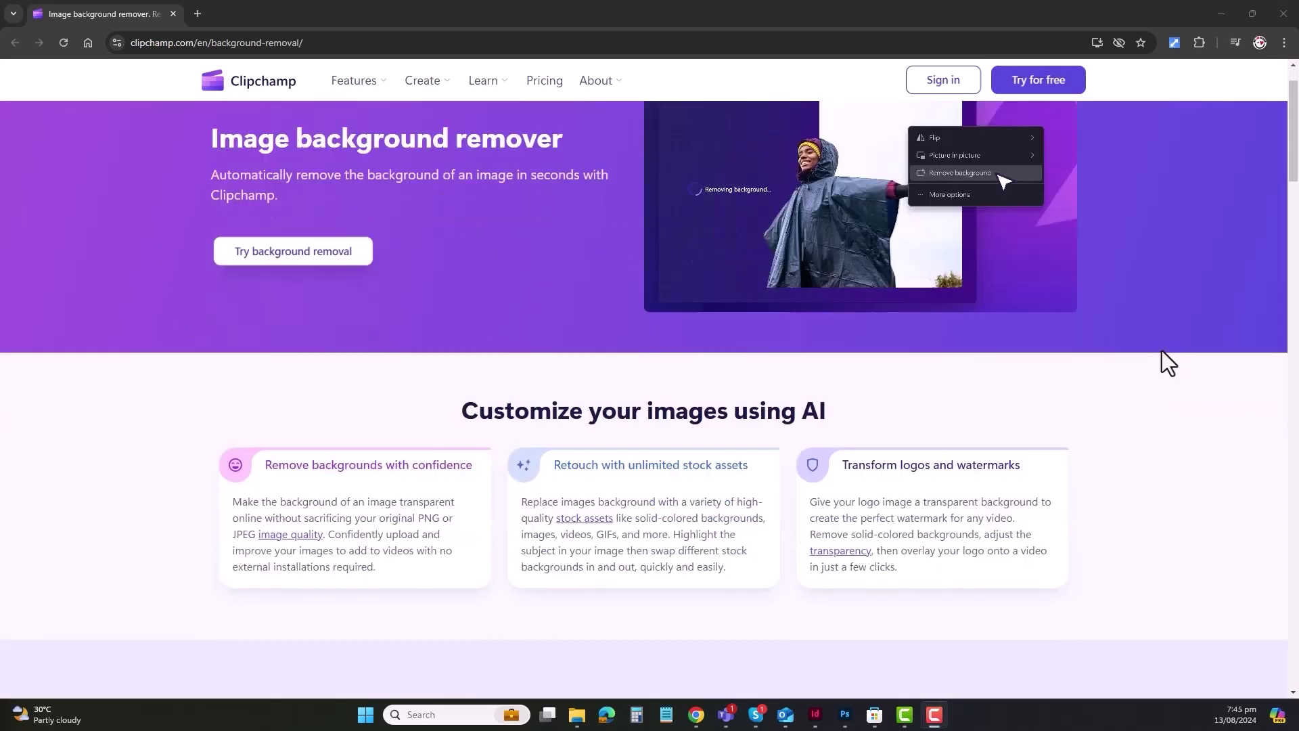
{"action": "scroll", "coordinate": [1161, 352], "scroll_direction": "down", "scroll_amount": 4}
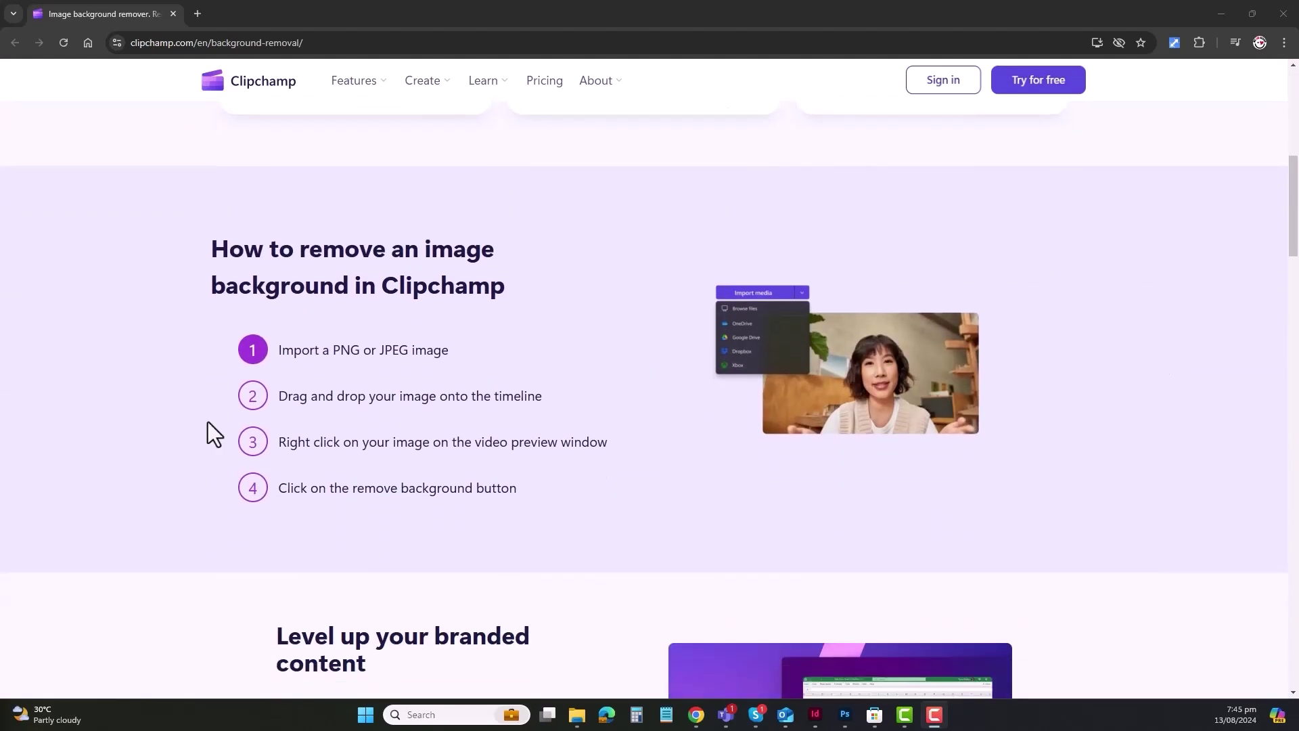
{"action": "scroll", "coordinate": [1122, 475], "scroll_direction": "down", "scroll_amount": 5}
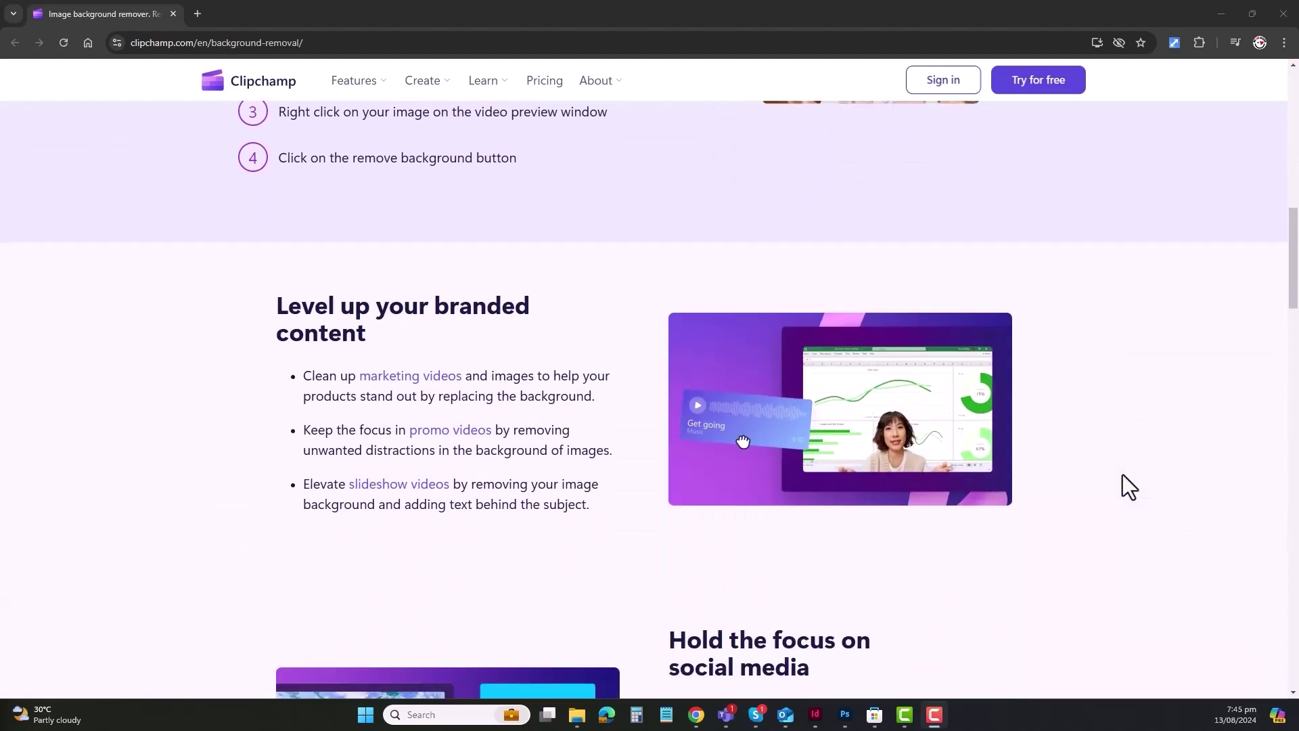
{"action": "scroll", "coordinate": [1123, 474], "scroll_direction": "down", "scroll_amount": 8}
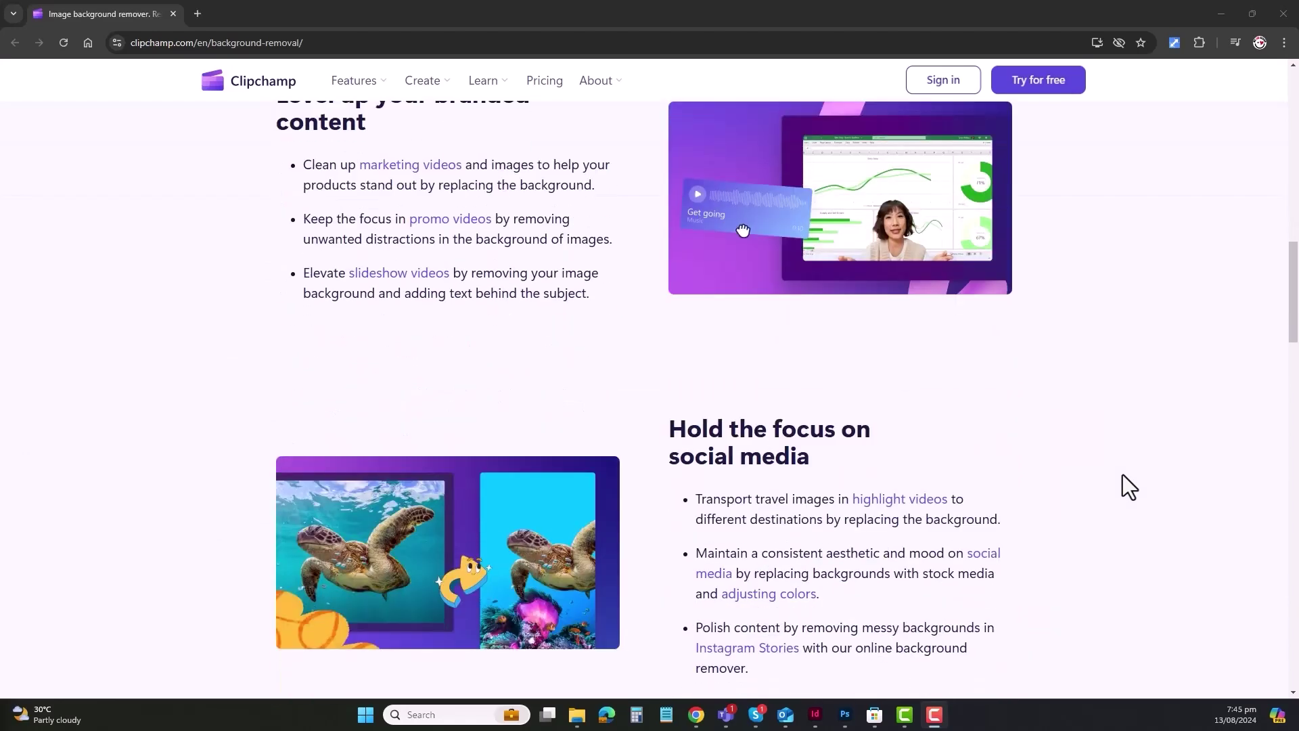
{"action": "scroll", "coordinate": [1122, 475], "scroll_direction": "down", "scroll_amount": 9}
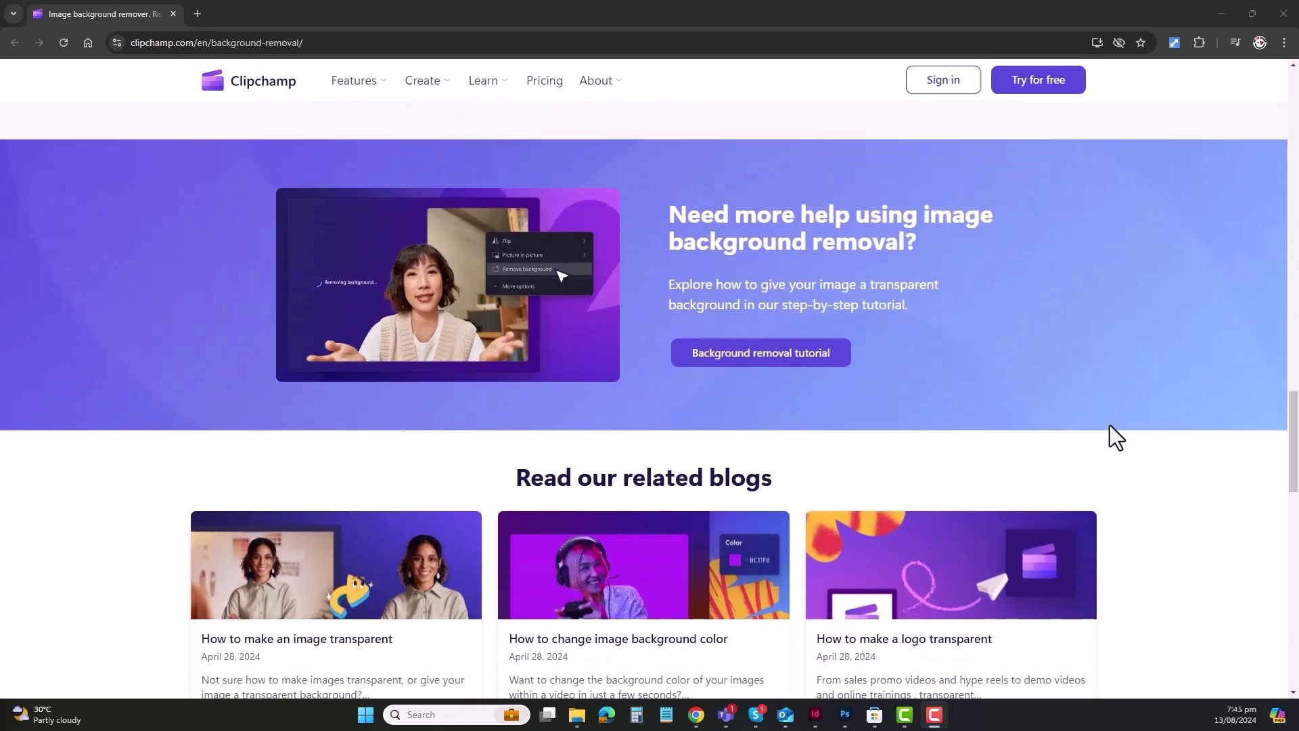
{"action": "scroll", "coordinate": [1107, 426], "scroll_direction": "down", "scroll_amount": 6}
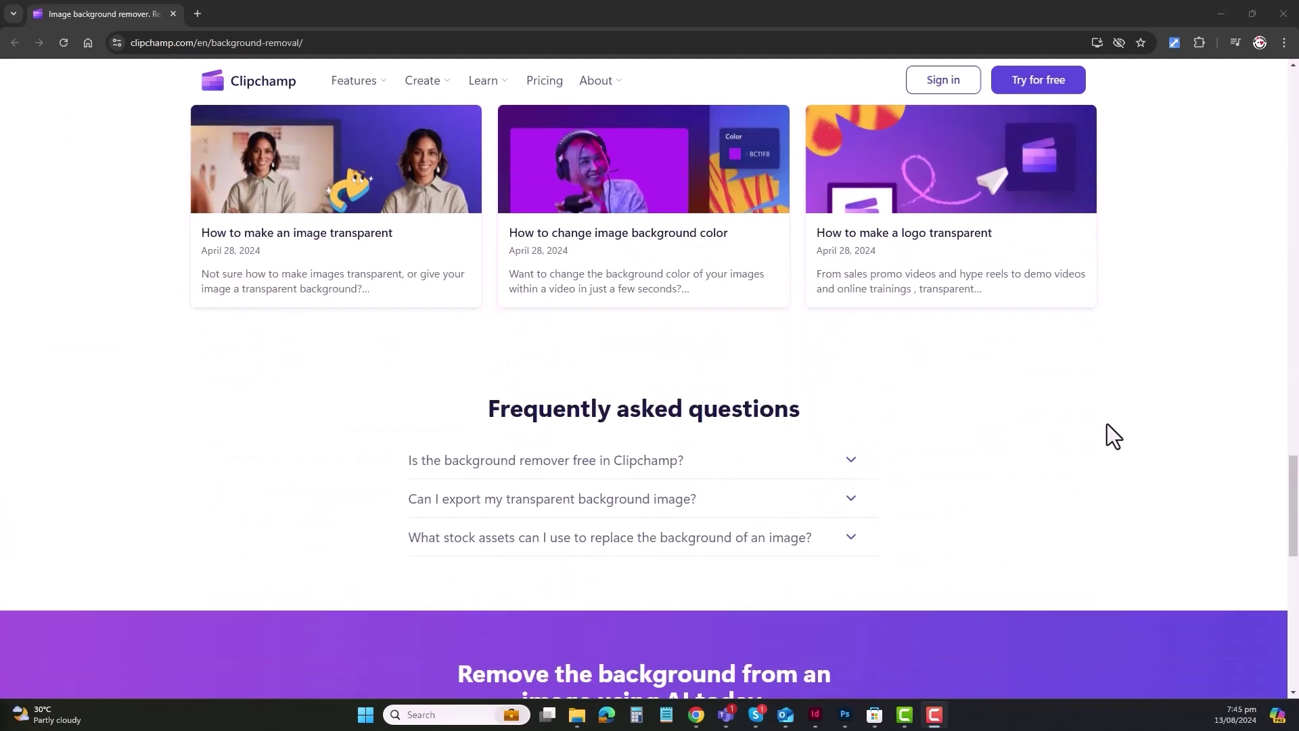
{"action": "scroll", "coordinate": [1106, 424], "scroll_direction": "down", "scroll_amount": 1}
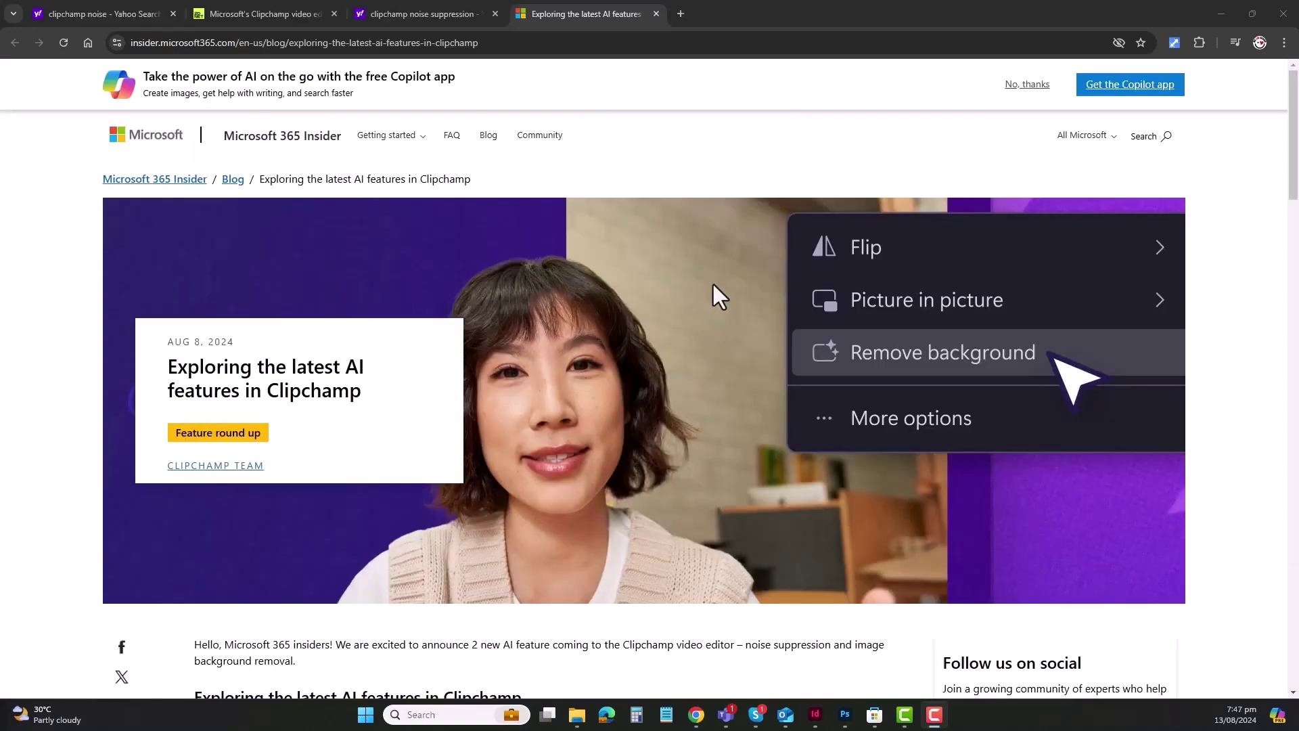
- Scroll the 'Exploring the latest AI features in Clipchamp' article to its Noise suppression section
{"action": "scroll", "coordinate": [713, 285], "scroll_direction": "down", "scroll_amount": 3}
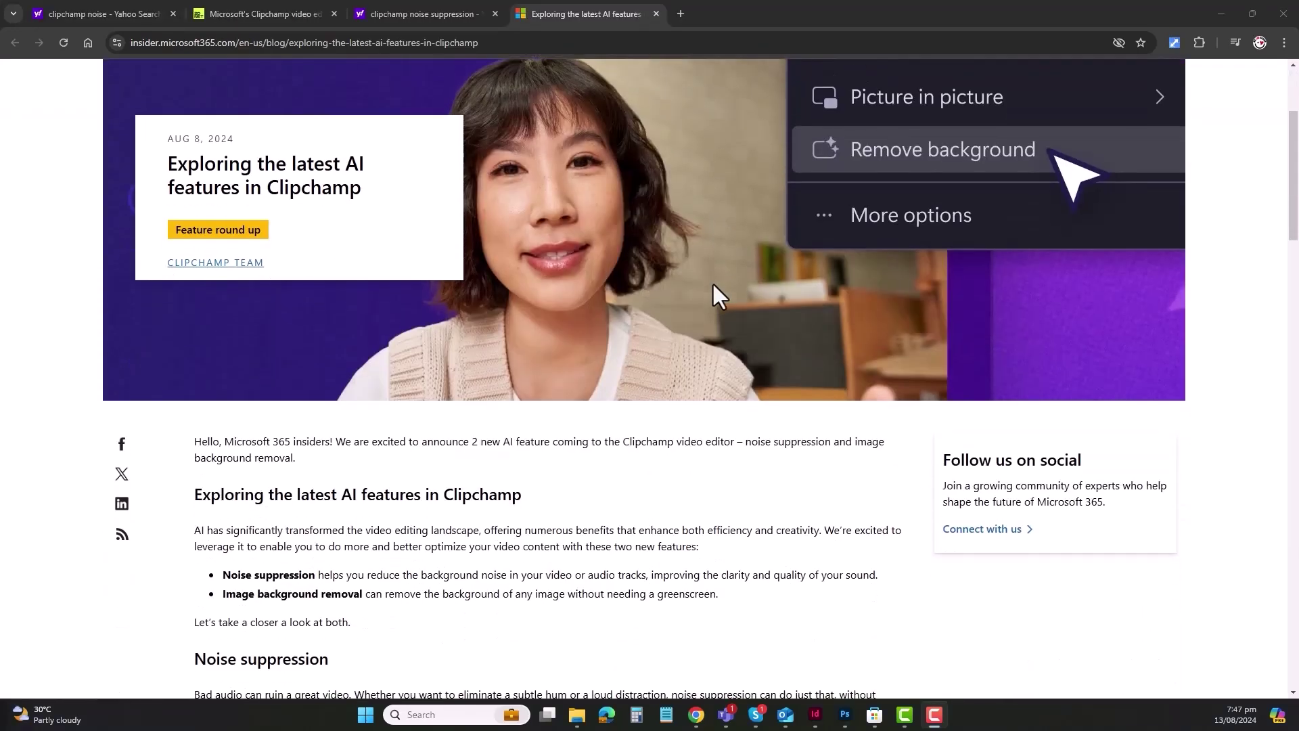
{"action": "scroll", "coordinate": [544, 195], "scroll_direction": "down", "scroll_amount": 7}
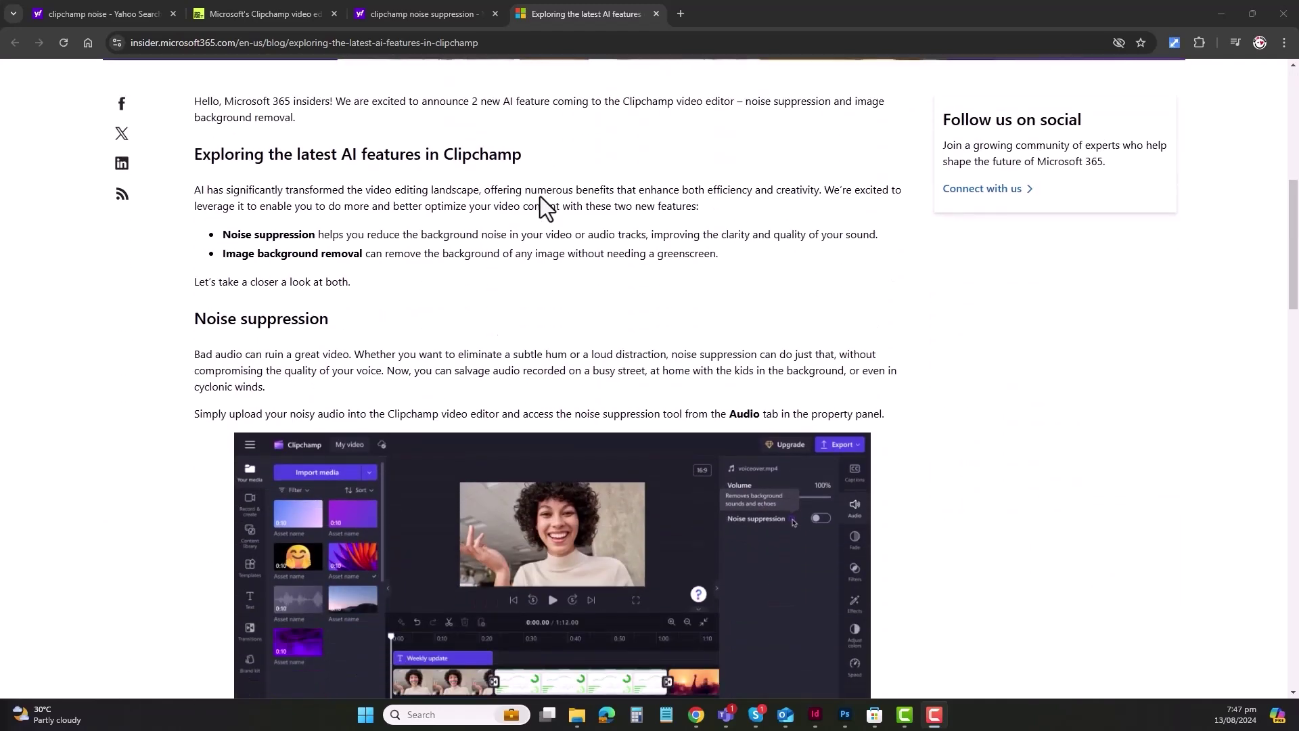
{"action": "scroll", "coordinate": [540, 197], "scroll_direction": "down", "scroll_amount": 4}
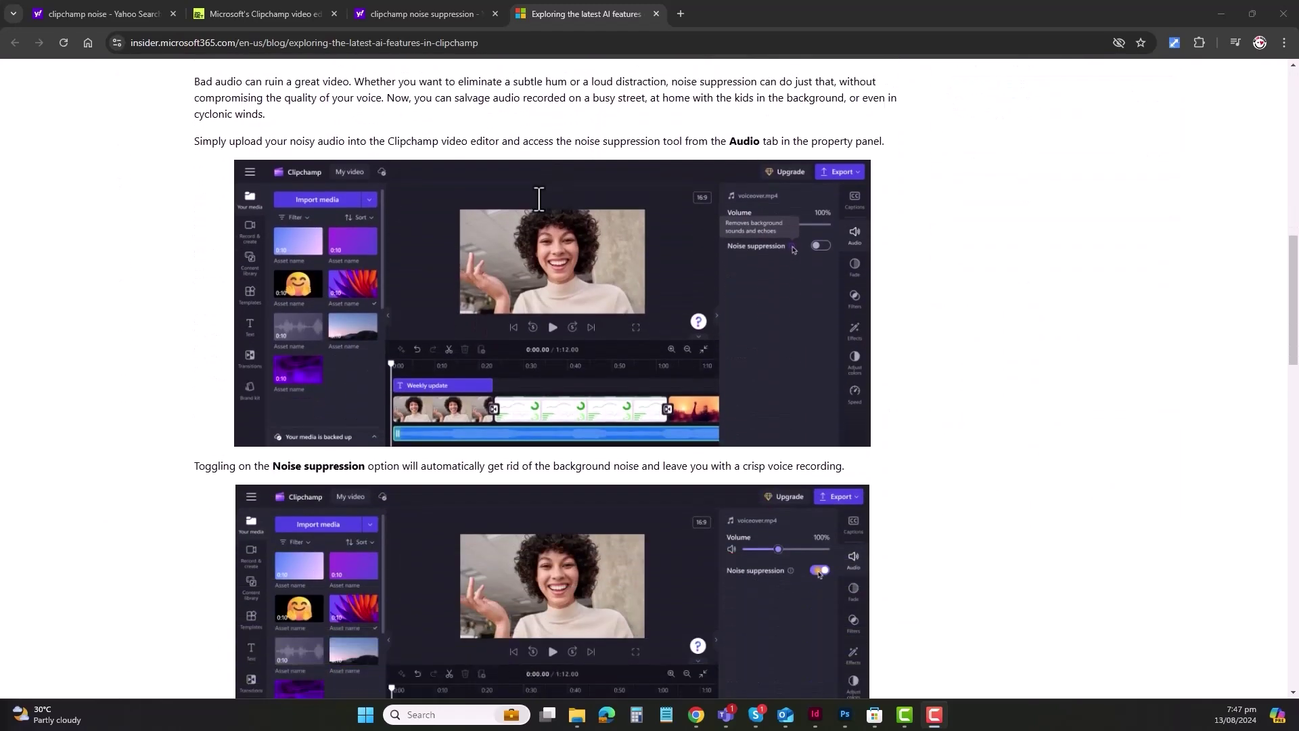
{"action": "scroll", "coordinate": [539, 197], "scroll_direction": "down", "scroll_amount": 9}
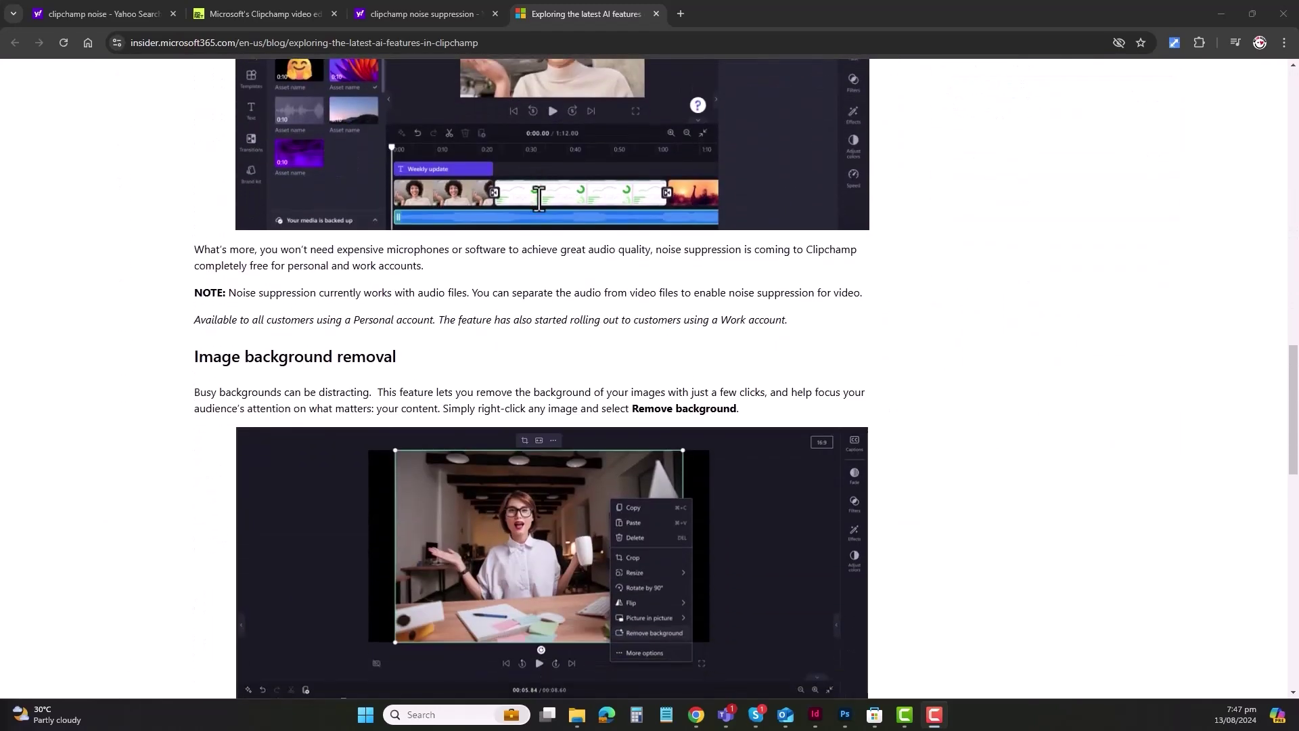
{"action": "scroll", "coordinate": [539, 198], "scroll_direction": "down", "scroll_amount": 12}
{"action": "scroll", "coordinate": [538, 202], "scroll_direction": "up", "scroll_amount": 11}
{"action": "scroll", "coordinate": [537, 198], "scroll_direction": "up", "scroll_amount": 18}
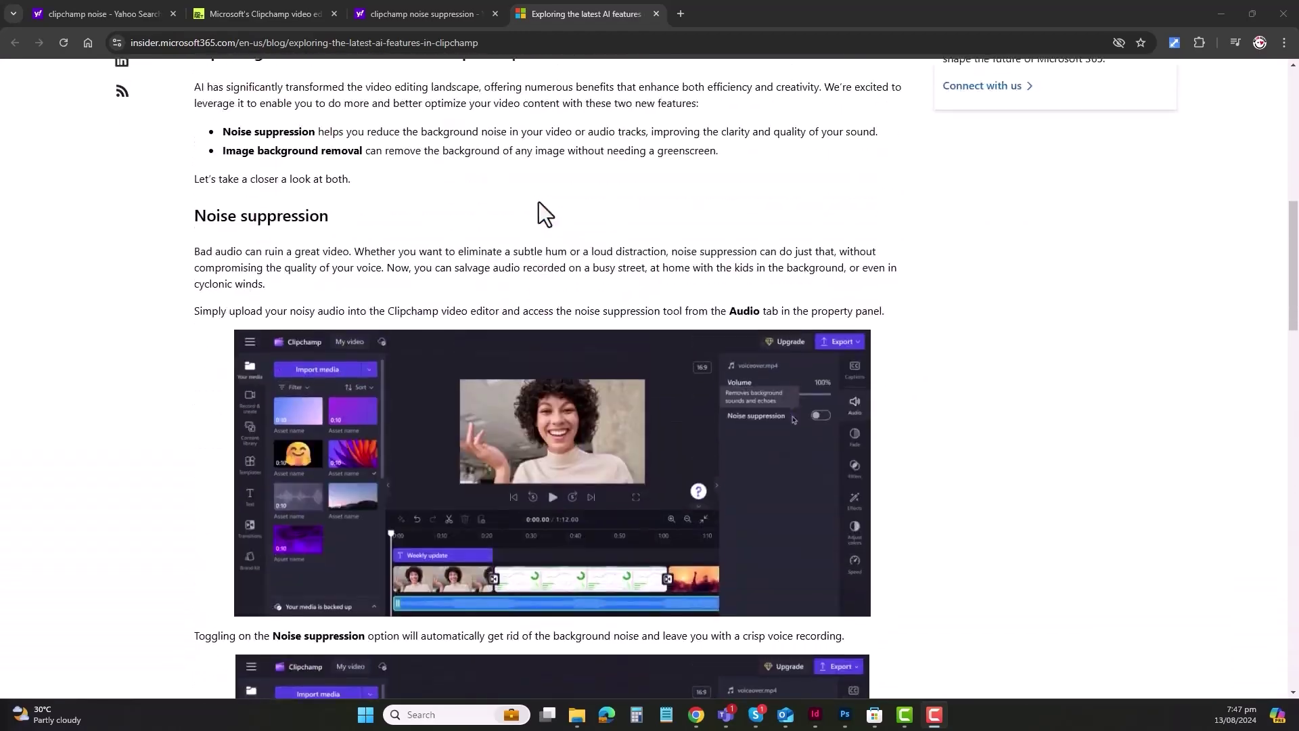
{"action": "scroll", "coordinate": [539, 202], "scroll_direction": "down", "scroll_amount": 1}
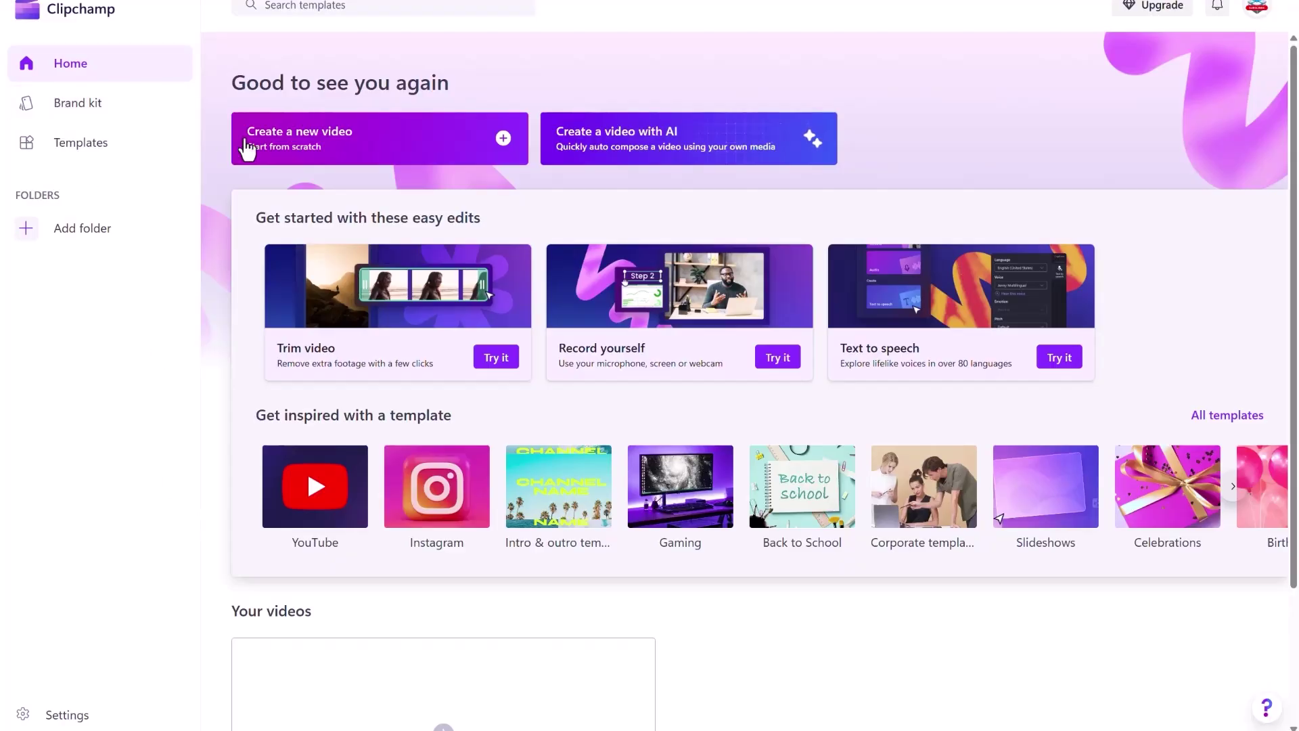
- Start a new video with IMG20240805151821.jpg on the timeline, enlarged to fill the 16:9 frame
{"action": "left_click", "coordinate": [246, 140]}
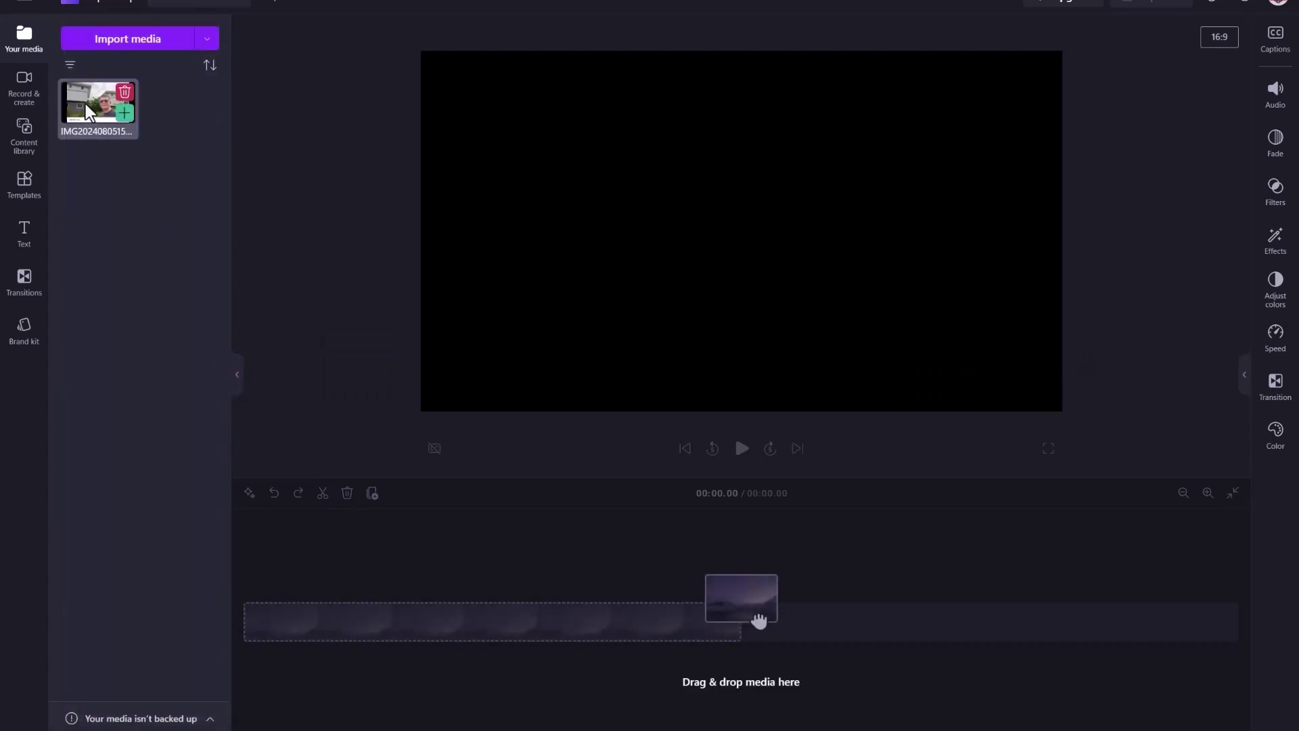
{"action": "left_click_drag", "start_coordinate": [88, 123], "coordinate": [278, 621]}
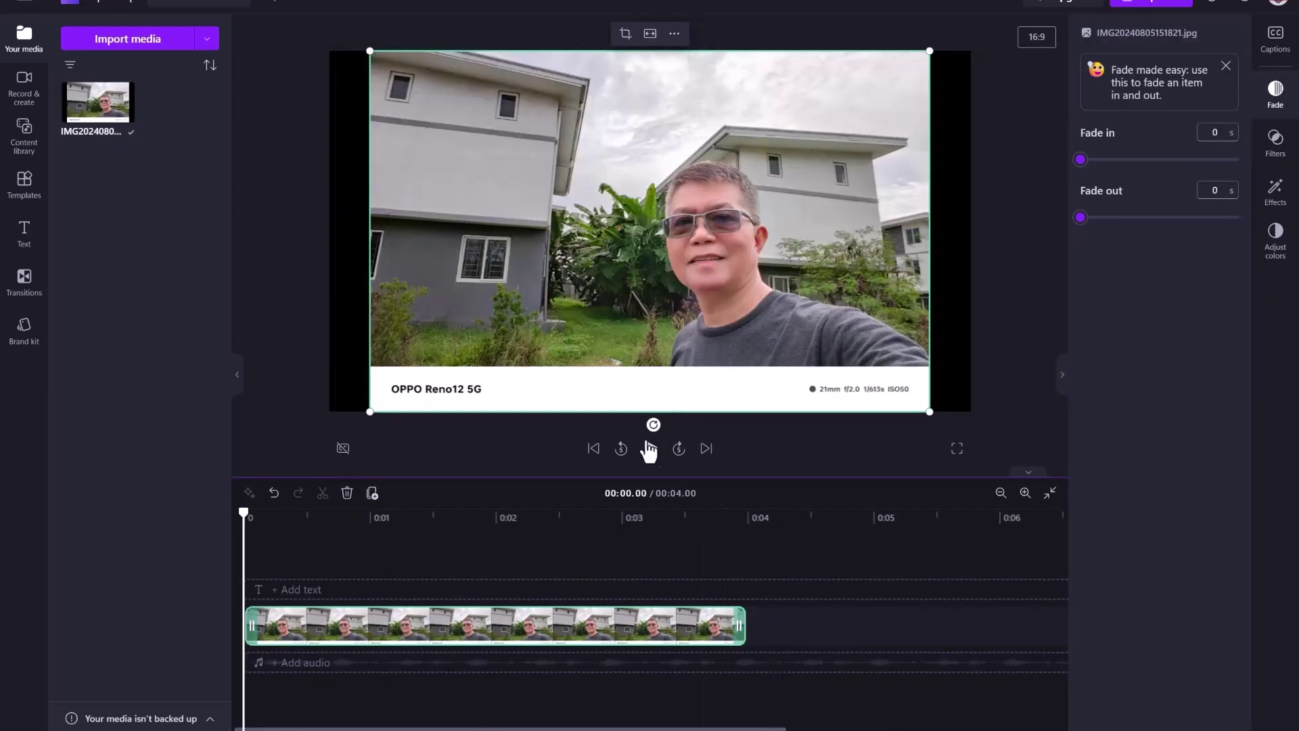
{"action": "left_click_drag", "start_coordinate": [929, 411], "coordinate": [1014, 460]}
{"action": "left_click_drag", "start_coordinate": [369, 51], "coordinate": [325, 44]}
{"action": "left_click_drag", "start_coordinate": [909, 179], "coordinate": [893, 184]}
- Remove the selfie's background and place the beach image QGsncry.jpg beneath it on the timeline
{"action": "right_click", "coordinate": [883, 185]}
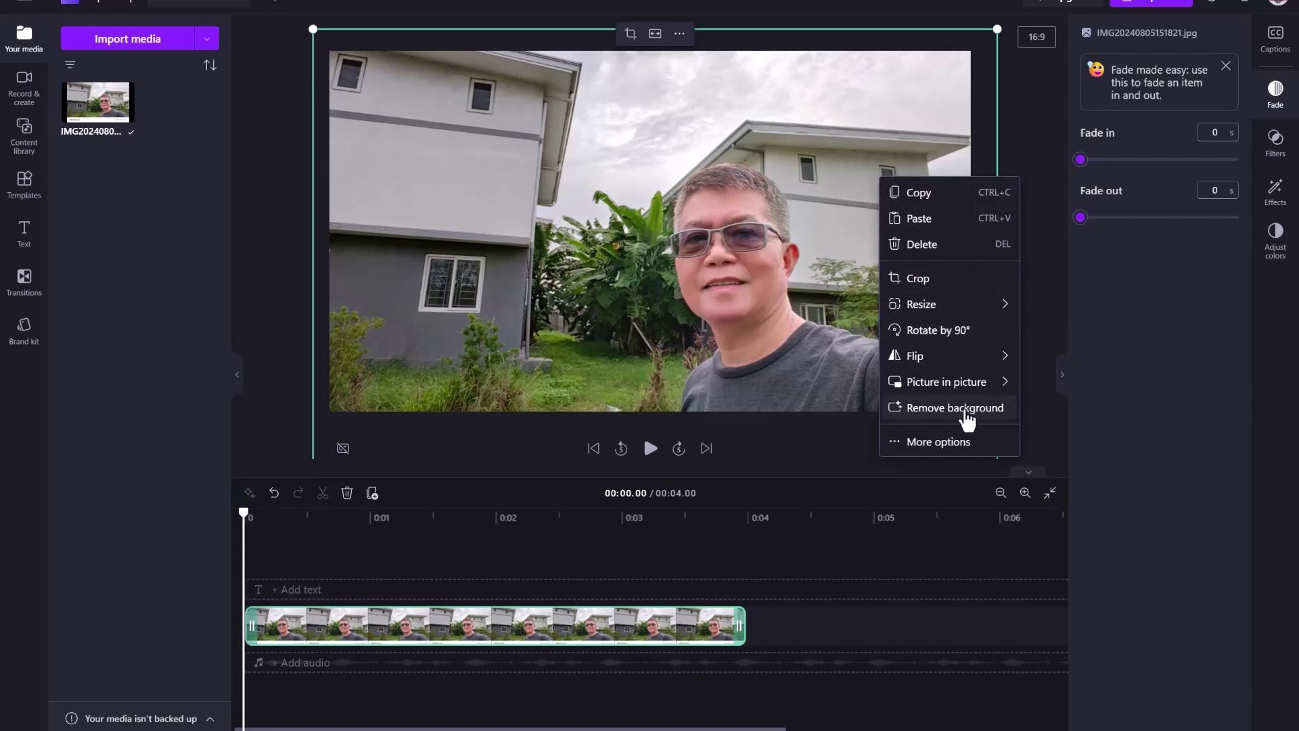
{"action": "left_click", "coordinate": [954, 408]}
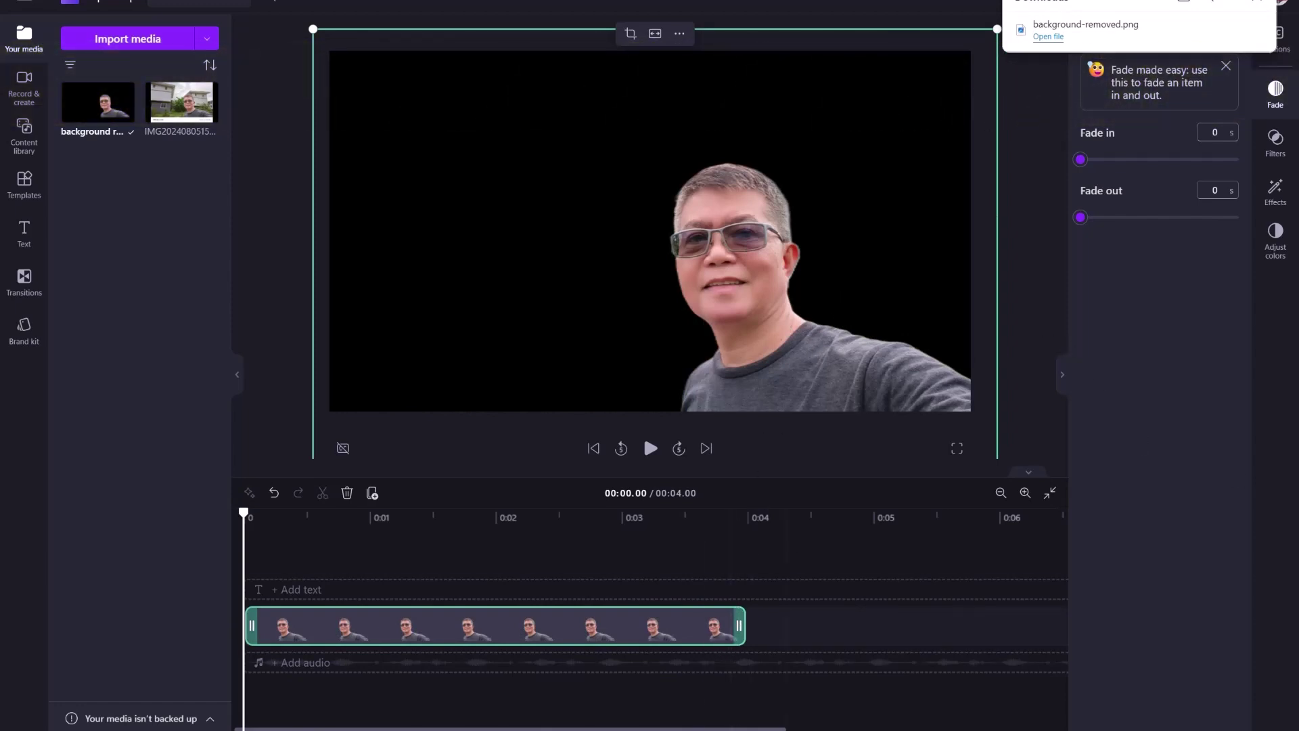
{"action": "left_click_drag", "start_coordinate": [252, 339], "coordinate": [142, 257]}
{"action": "left_click_drag", "start_coordinate": [99, 113], "coordinate": [263, 652]}
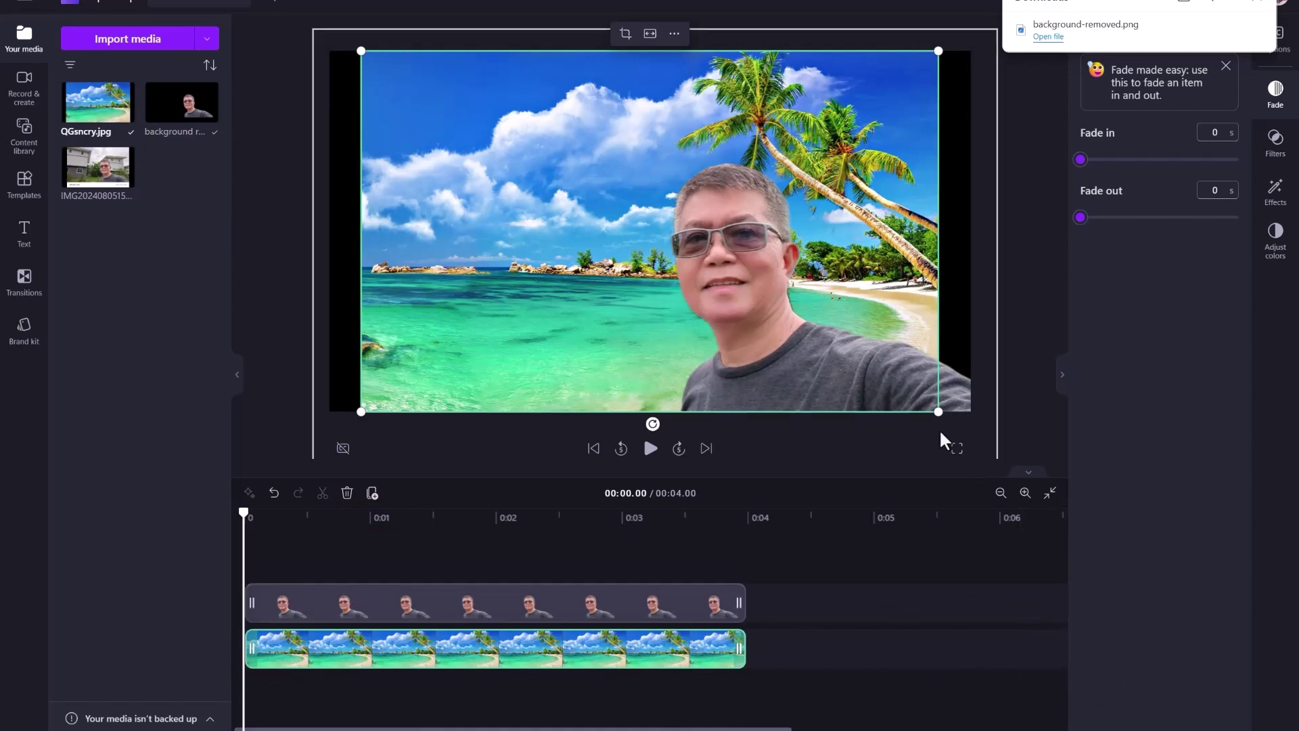
- Stretch the beach backdrop to fill the frame, then clear the clips from the timeline
{"action": "left_click_drag", "start_coordinate": [937, 410], "coordinate": [974, 440]}
{"action": "left_click_drag", "start_coordinate": [355, 53], "coordinate": [317, 30]}
{"action": "right_click", "coordinate": [490, 584]}
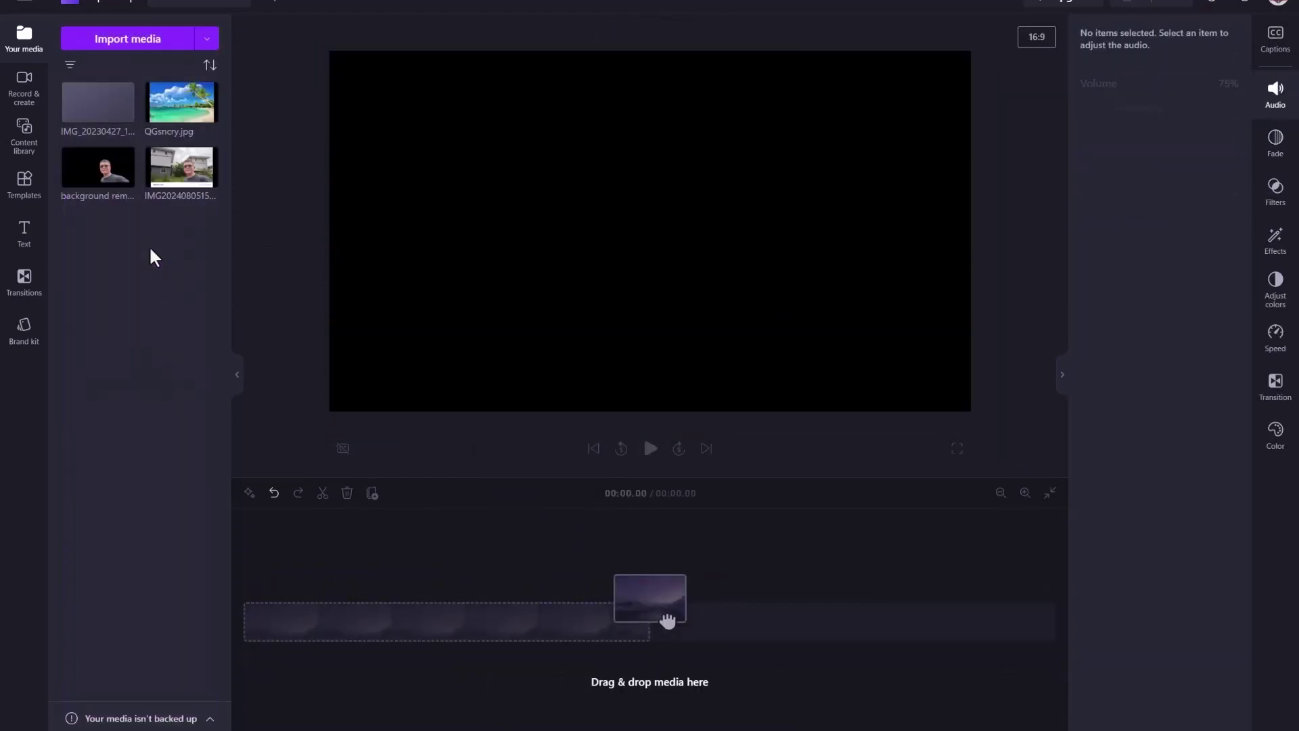
- Add the hillside buildings photo to the timeline, enlarge it, and remove its sky background
{"action": "left_click_drag", "start_coordinate": [99, 109], "coordinate": [708, 661]}
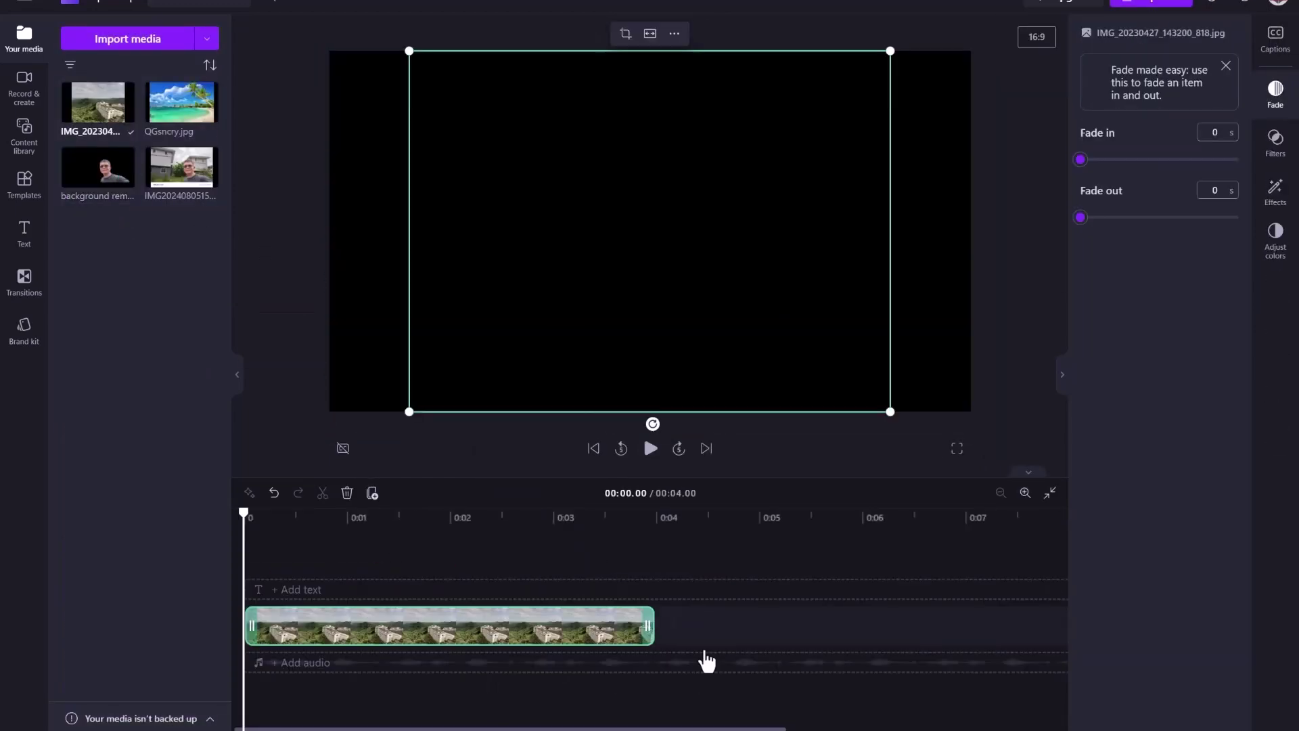
{"action": "left_click_drag", "start_coordinate": [407, 50], "coordinate": [325, 38]}
{"action": "right_click", "coordinate": [643, 137]}
{"action": "left_click", "coordinate": [734, 369]}
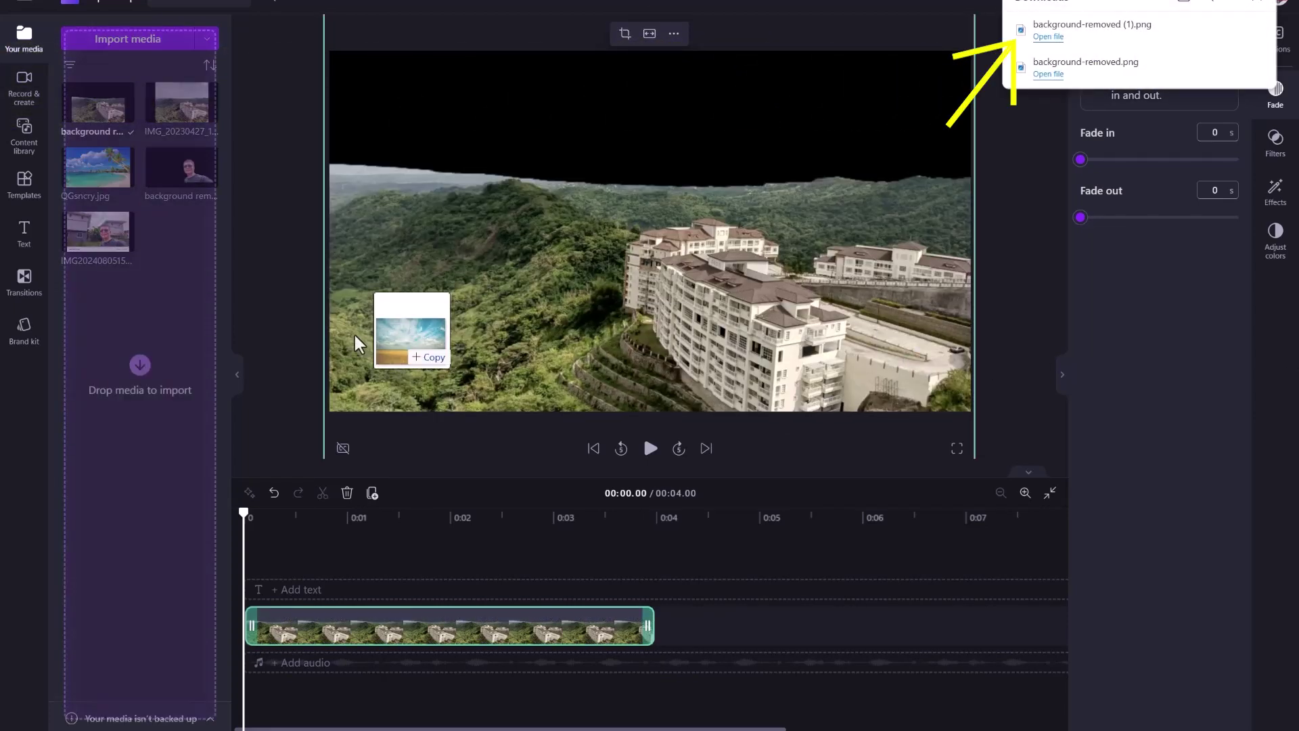
- Import the cloudy sky image beneath the buildings clip and centre the cut-out buildings
{"action": "left_click_drag", "start_coordinate": [365, 334], "coordinate": [168, 324]}
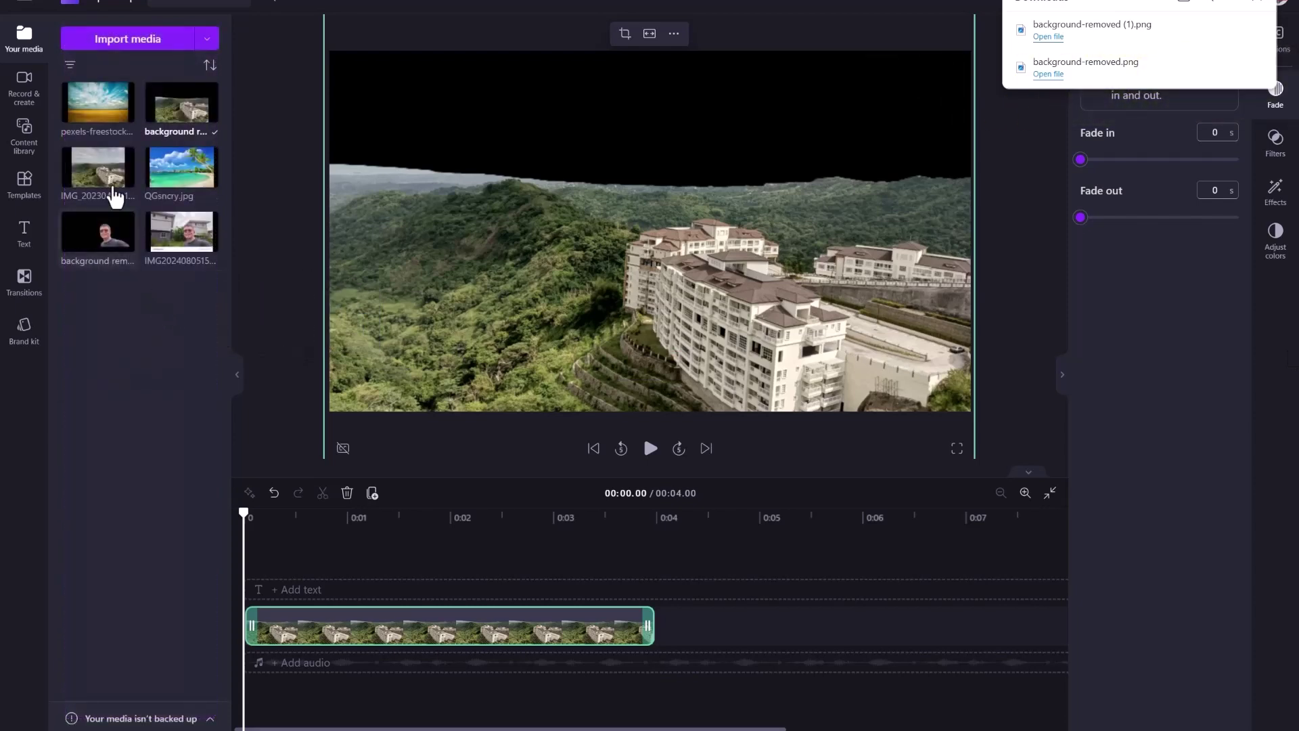
{"action": "left_click_drag", "start_coordinate": [98, 102], "coordinate": [310, 646]}
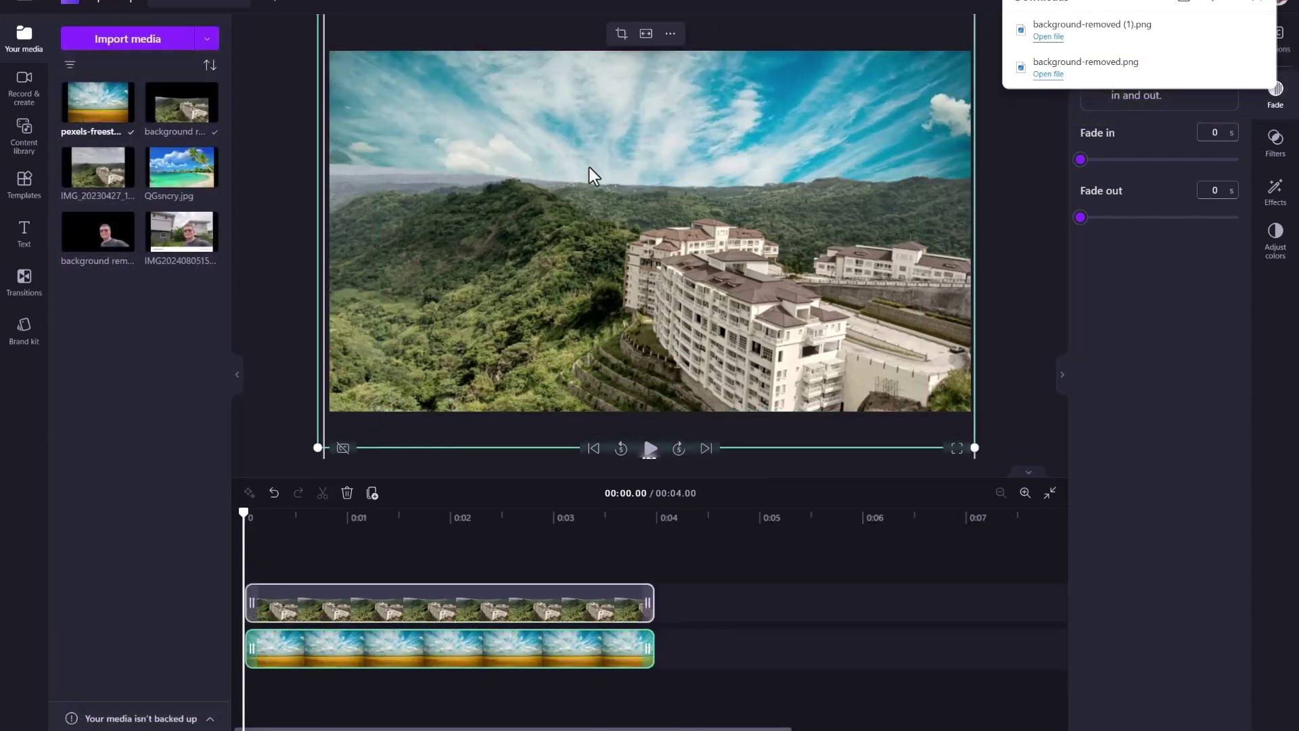
{"action": "left_click_drag", "start_coordinate": [594, 154], "coordinate": [684, 119]}
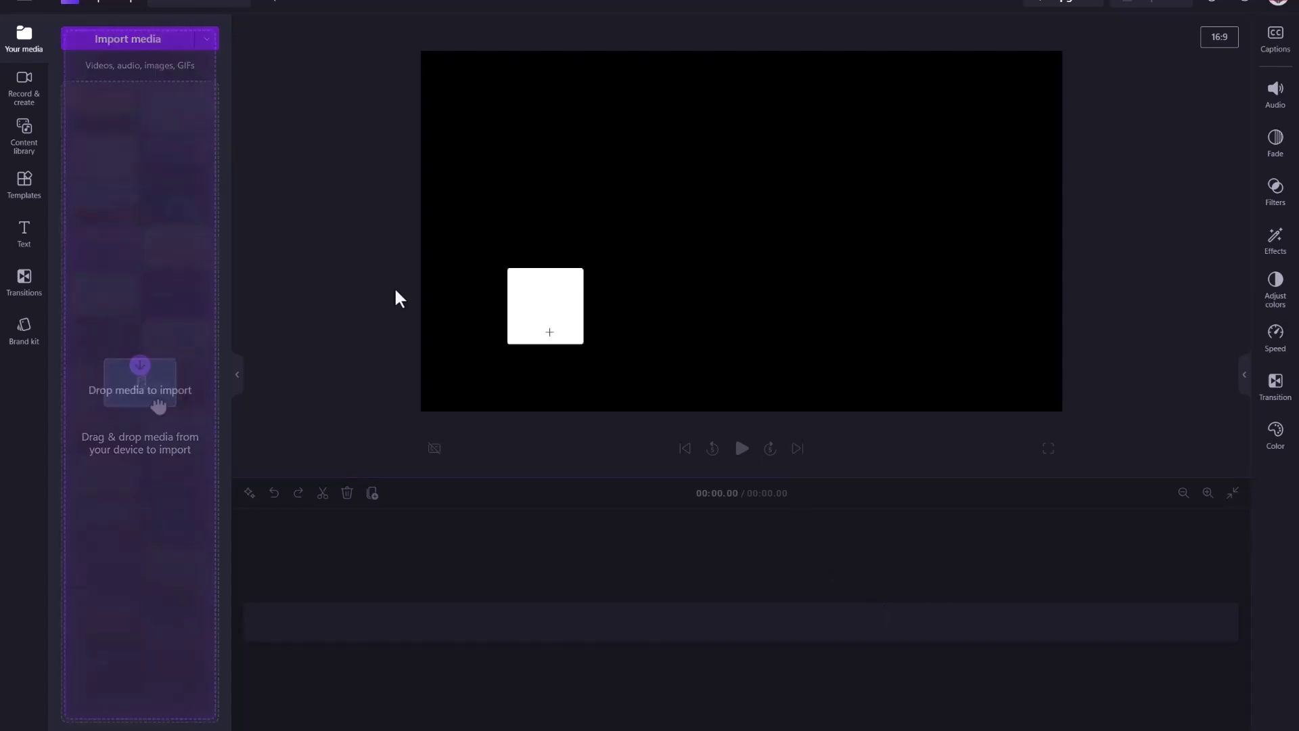
- Import the 0:13 voice recording, add it to the timeline, and play it through
{"action": "left_click_drag", "start_coordinate": [348, 287], "coordinate": [124, 249]}
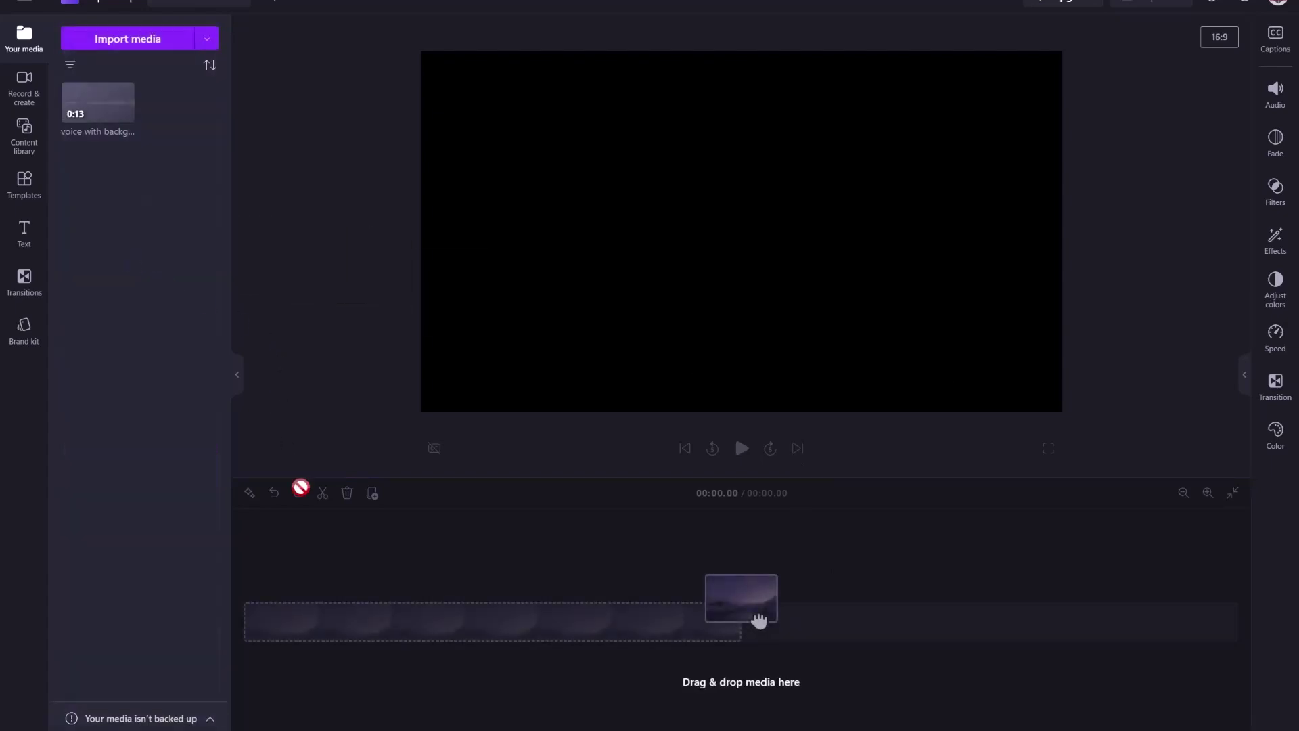
{"action": "mouse_move", "coordinate": [100, 112]}
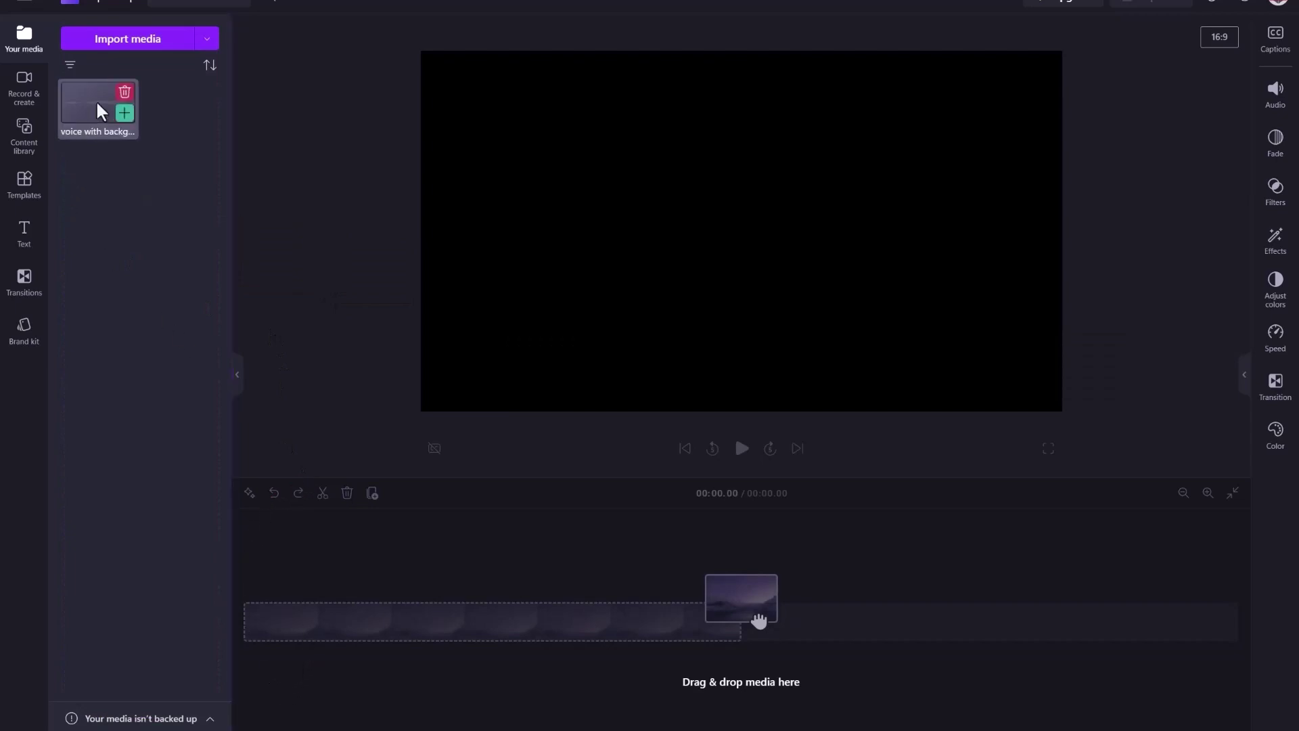
{"action": "left_click_drag", "start_coordinate": [100, 115], "coordinate": [284, 612]}
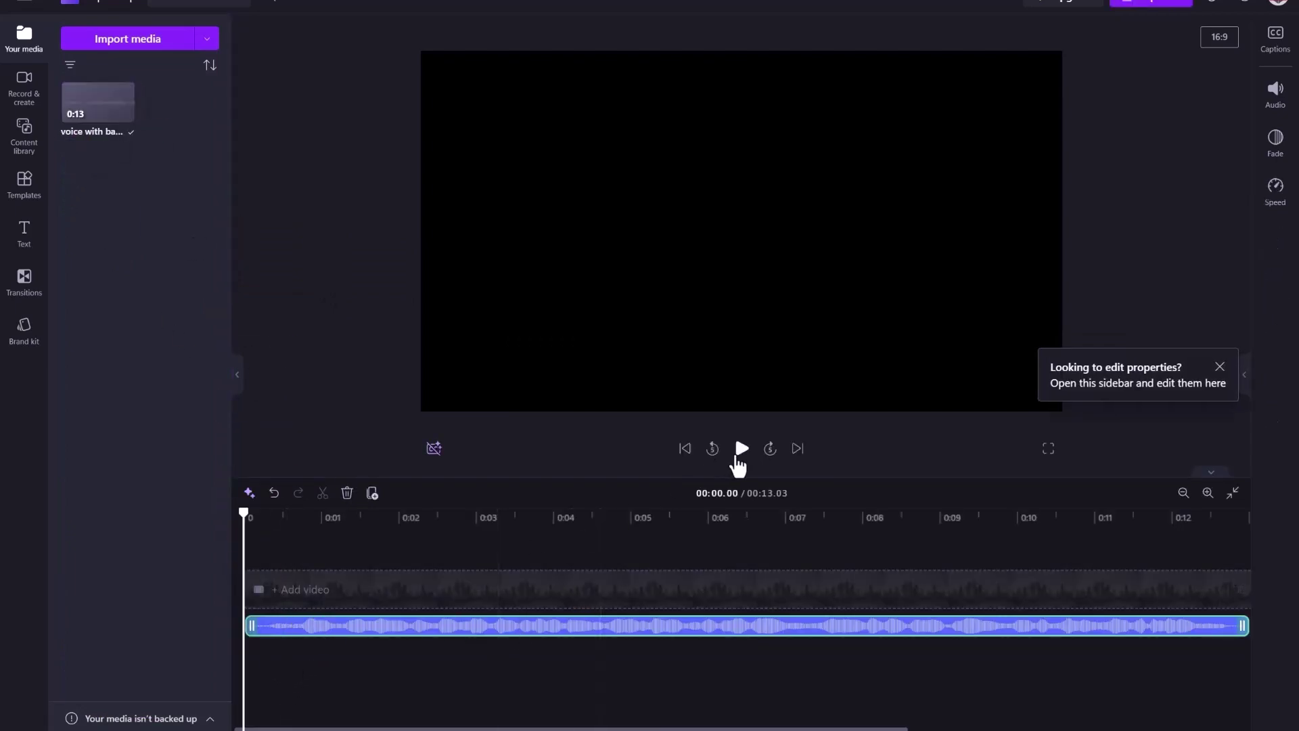
{"action": "left_click", "coordinate": [740, 449]}
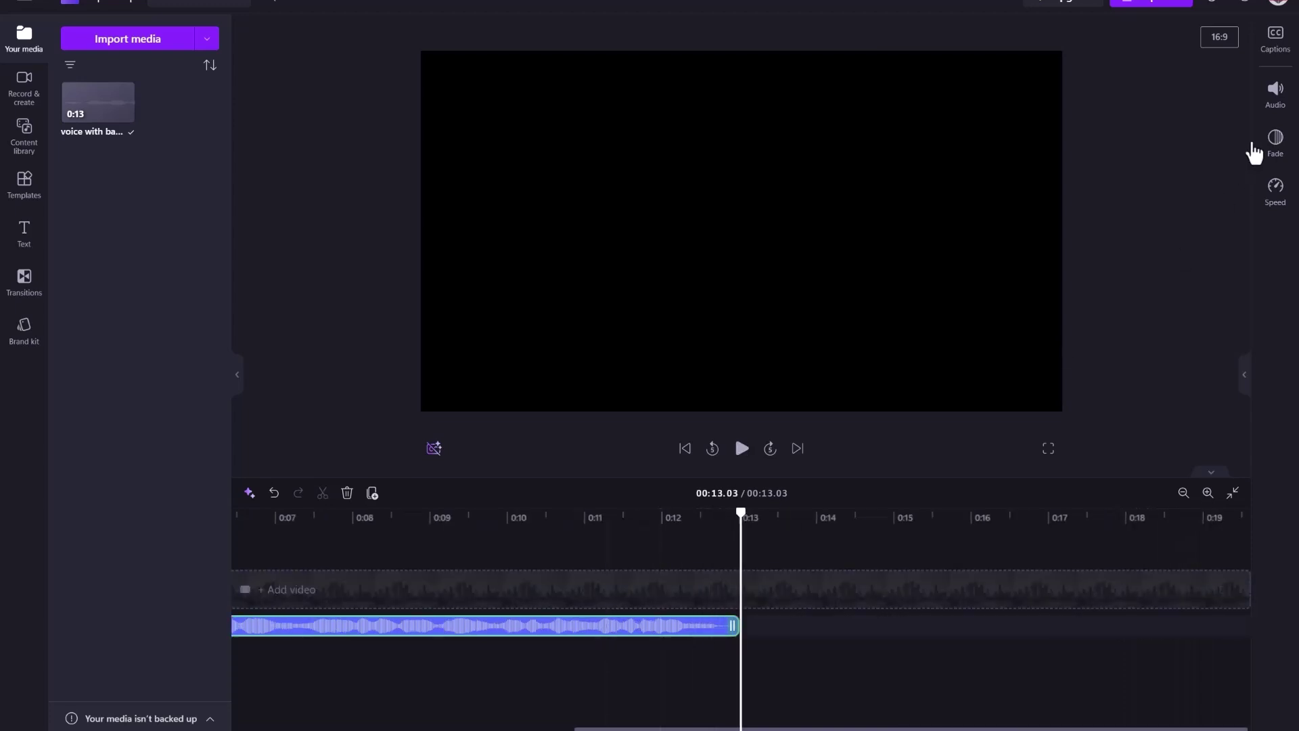
- Show the voice clip's Audio settings with Noise suppression on and replay it from the start
{"action": "left_click", "coordinate": [1268, 116]}
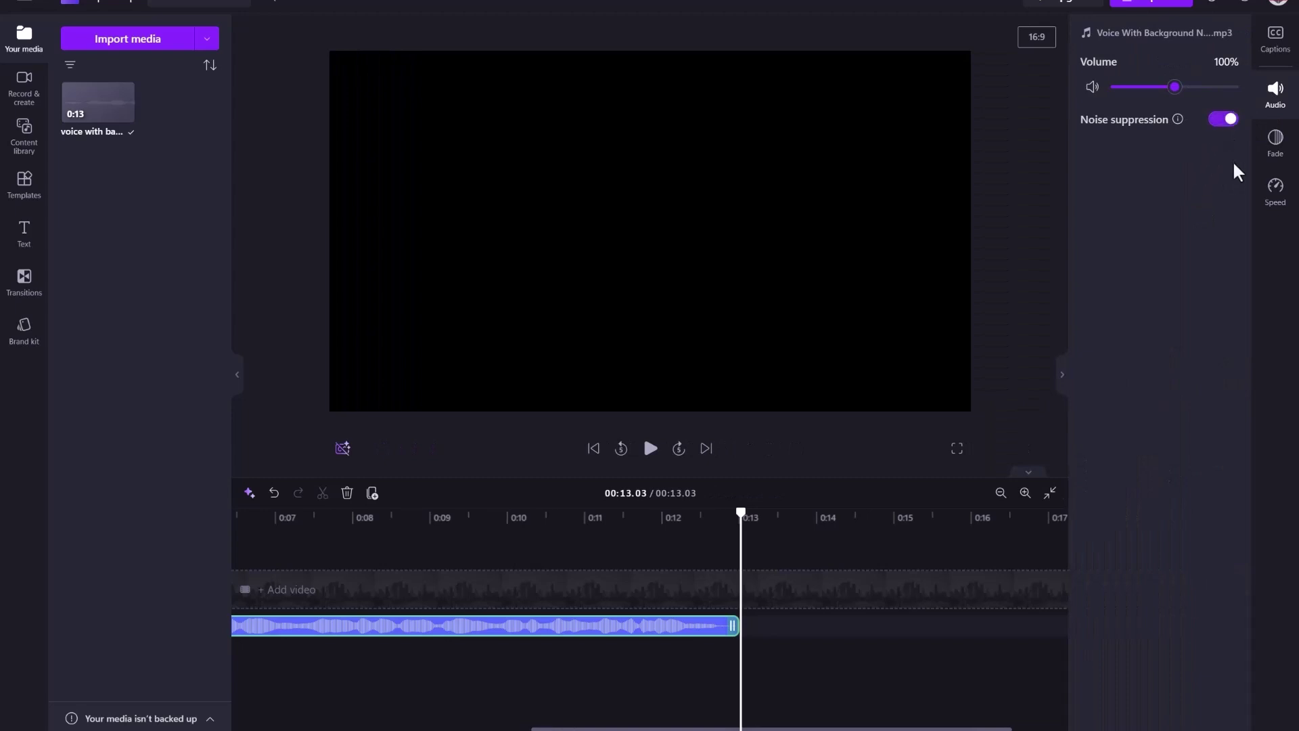
{"action": "left_click", "coordinate": [592, 448]}
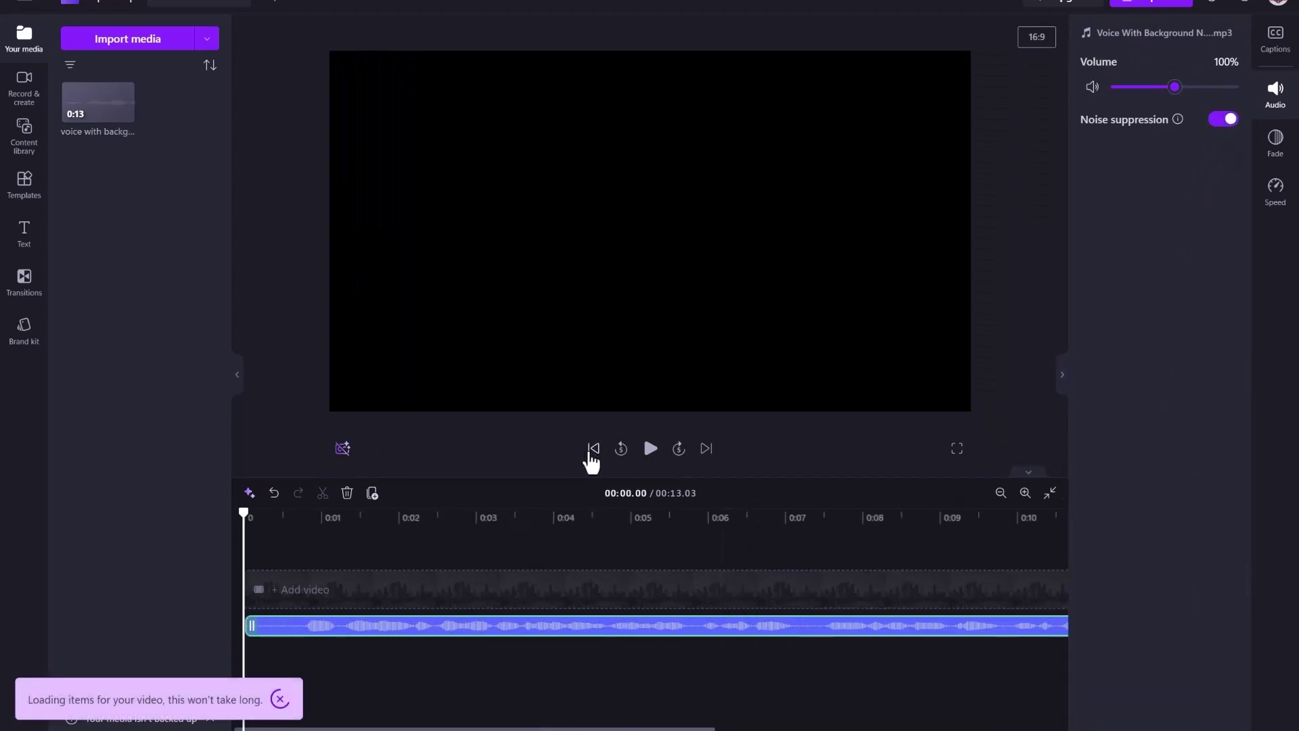
{"action": "left_click", "coordinate": [650, 449]}
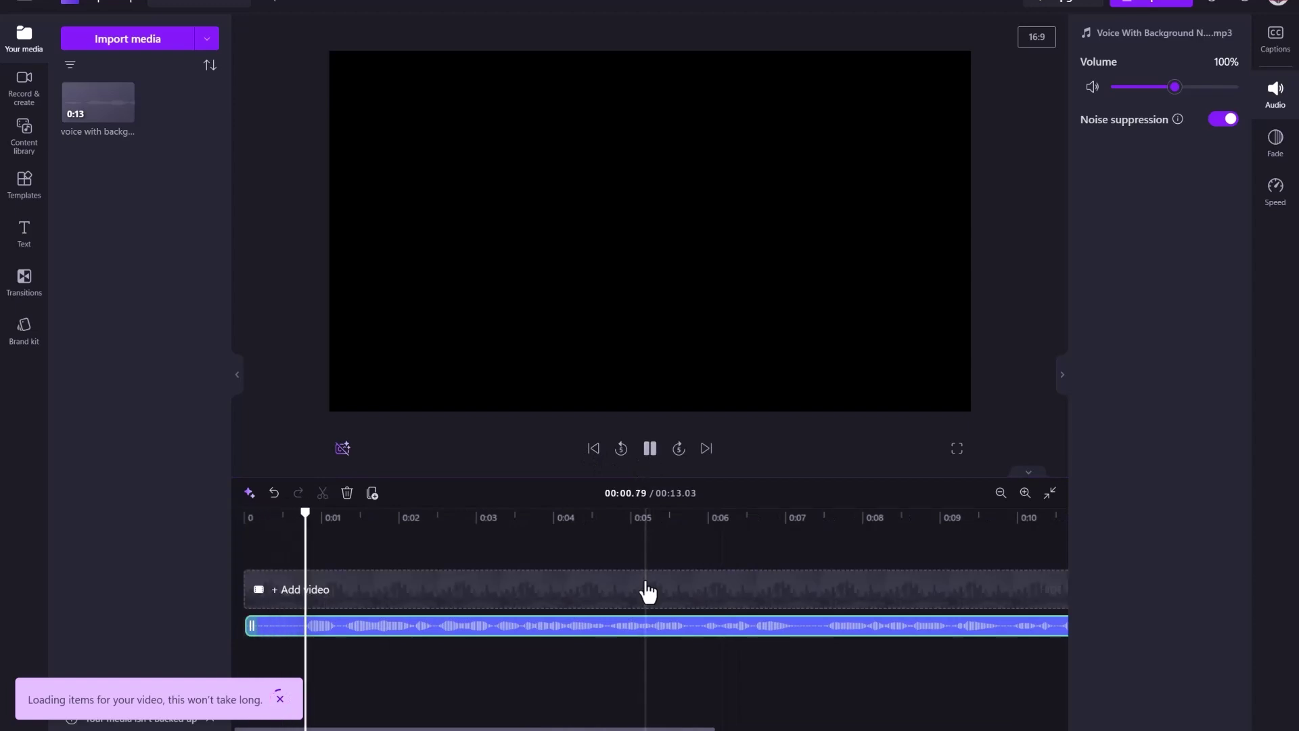